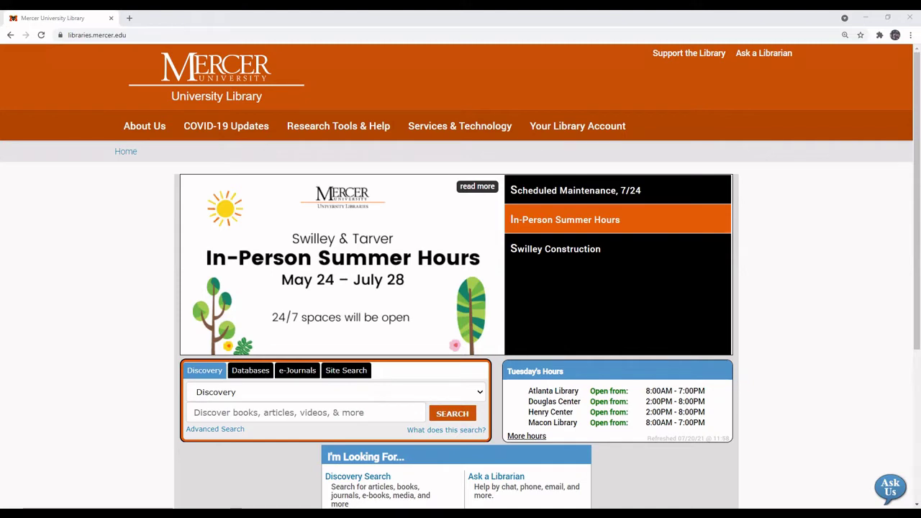
In full screen, browse the library's databases whose titles begin with A.
key(F11)
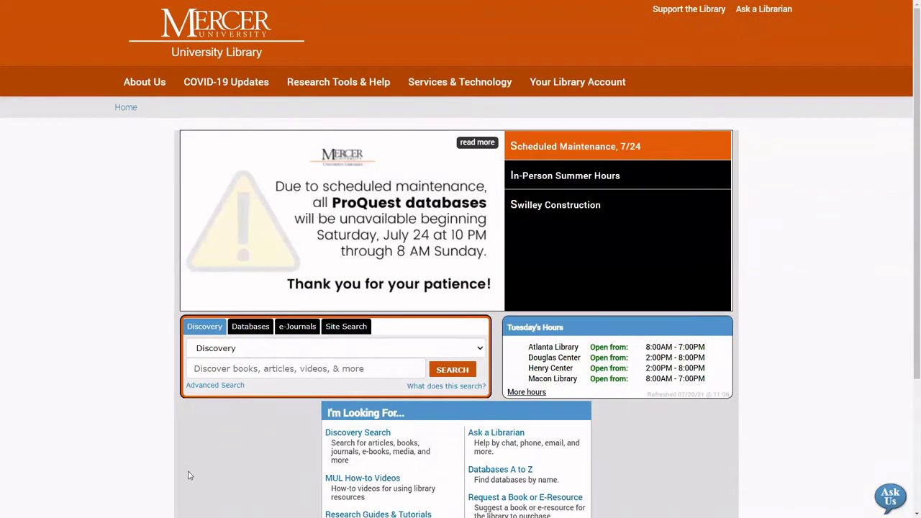
click(253, 330)
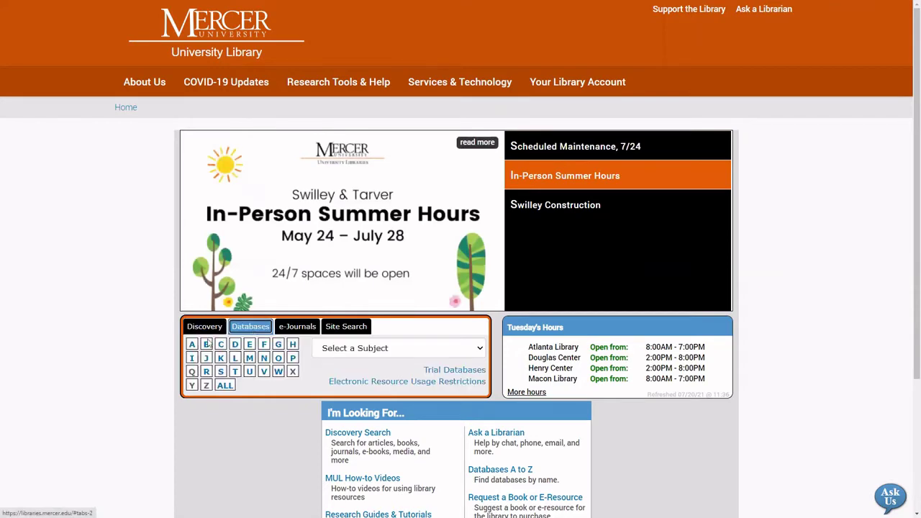
click(194, 349)
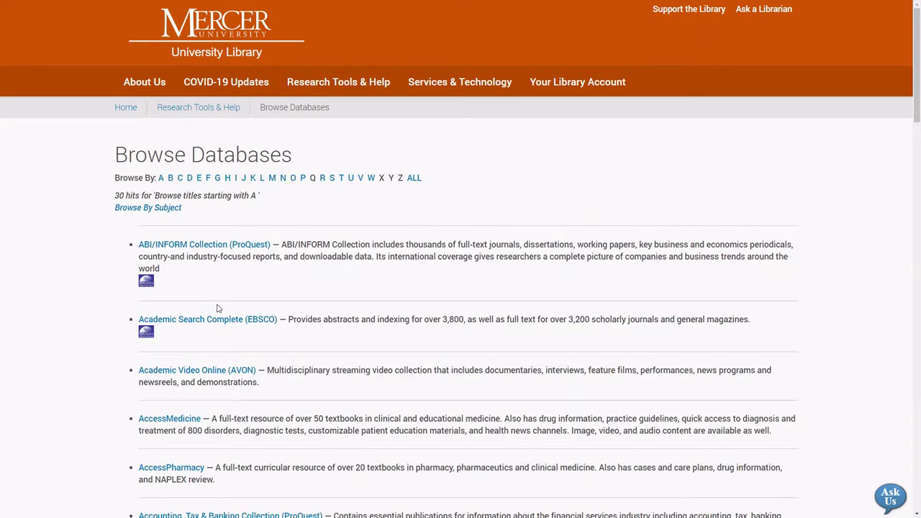
Open Academic Video Online (AVON) and enter the library user name and password.
click(221, 374)
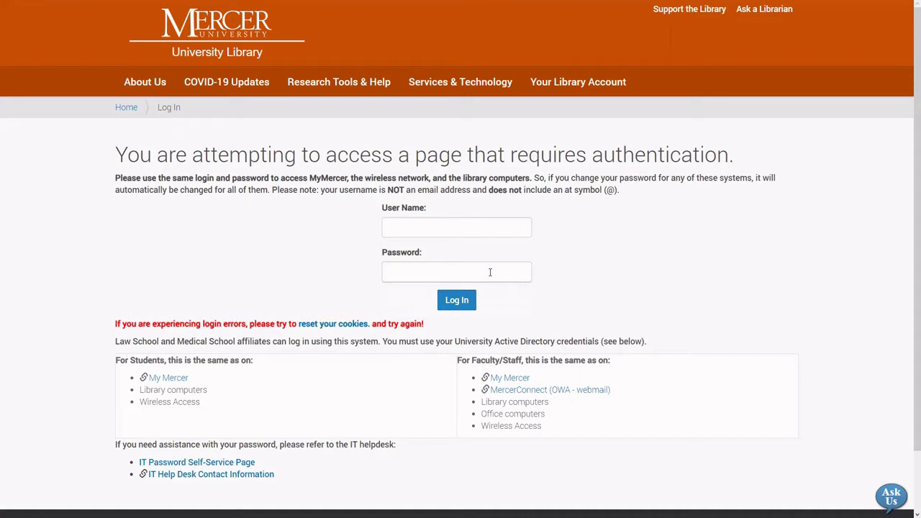
click(487, 228)
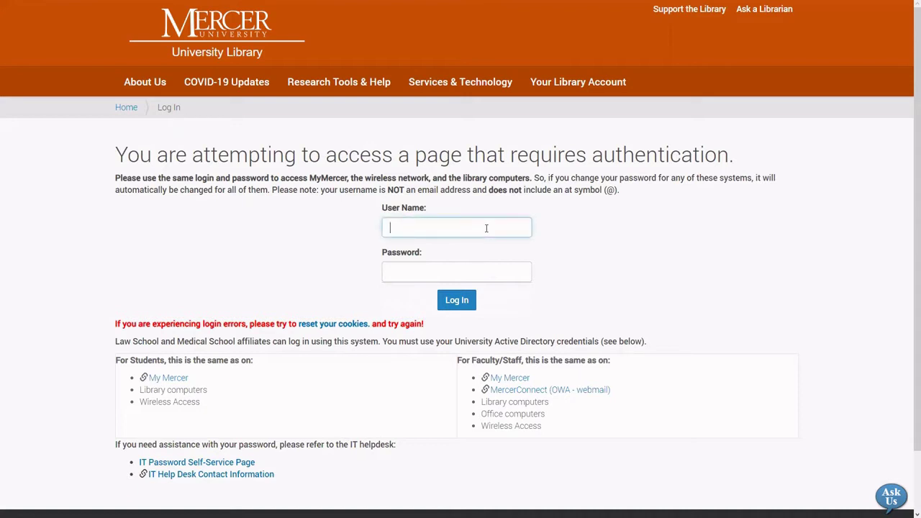
key(Tab)
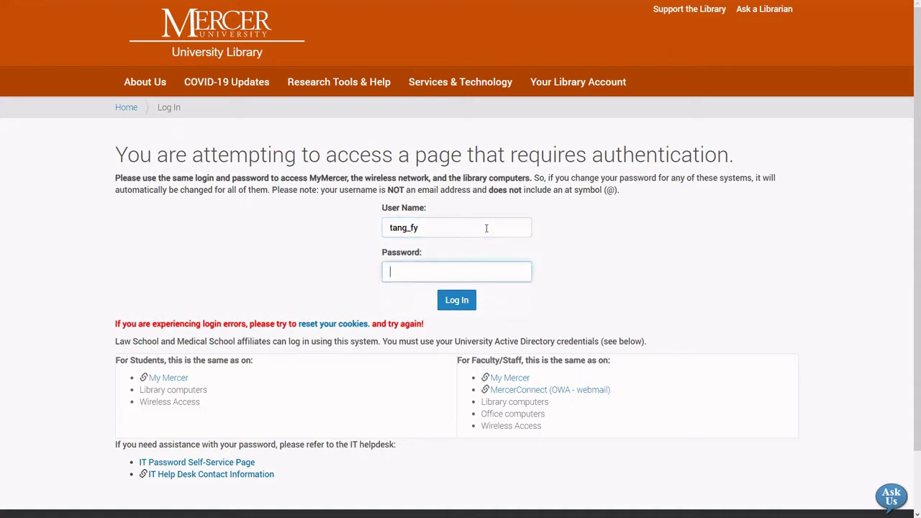
text(**********)
Log in and go to the Academic Video Online channel with 73738 videos.
click(458, 300)
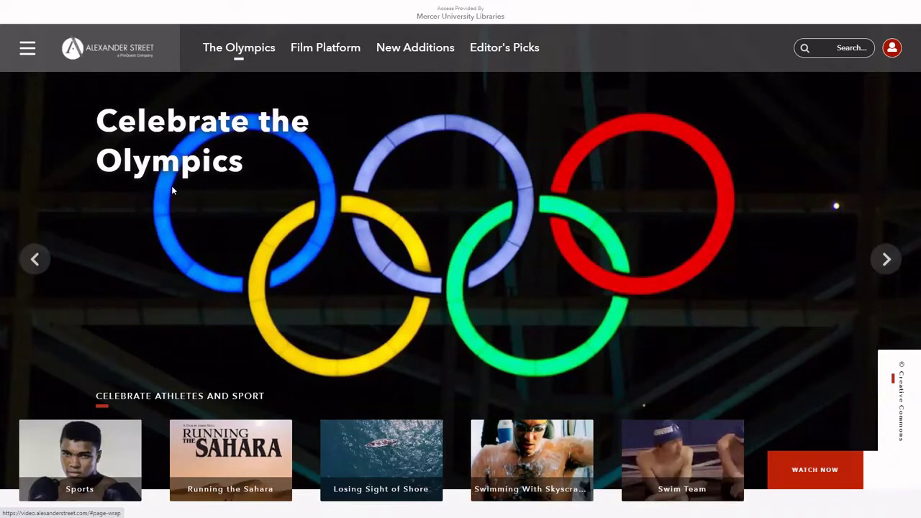
click(28, 50)
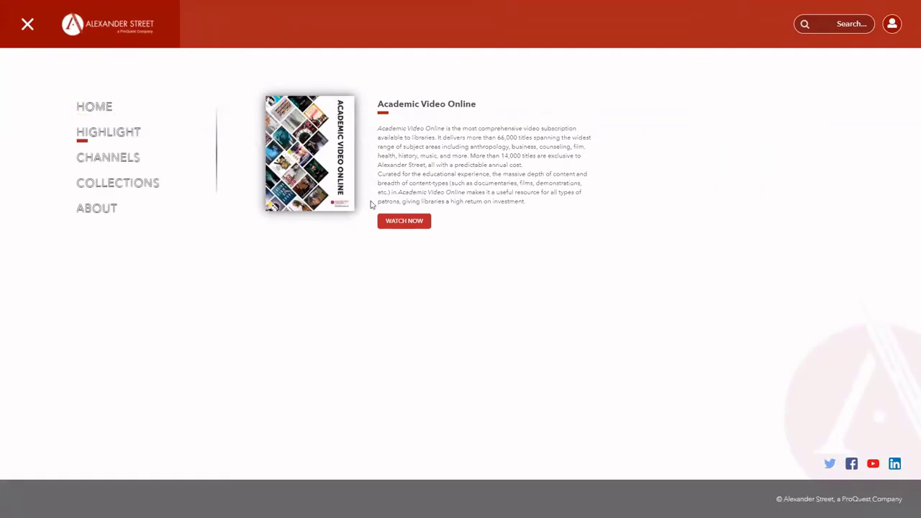
click(405, 221)
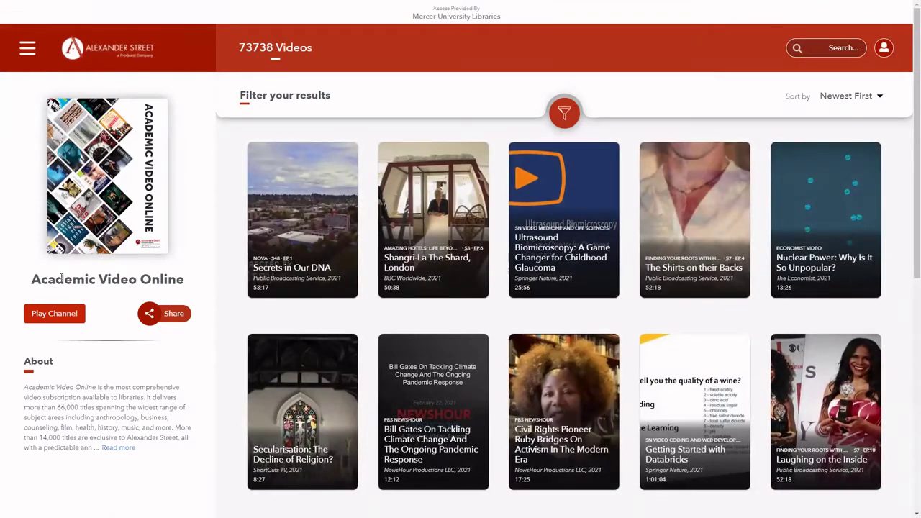
Filter the channel videos to the Counseling & Therapy subject and Counseling session content type.
mouse_move(315, 275)
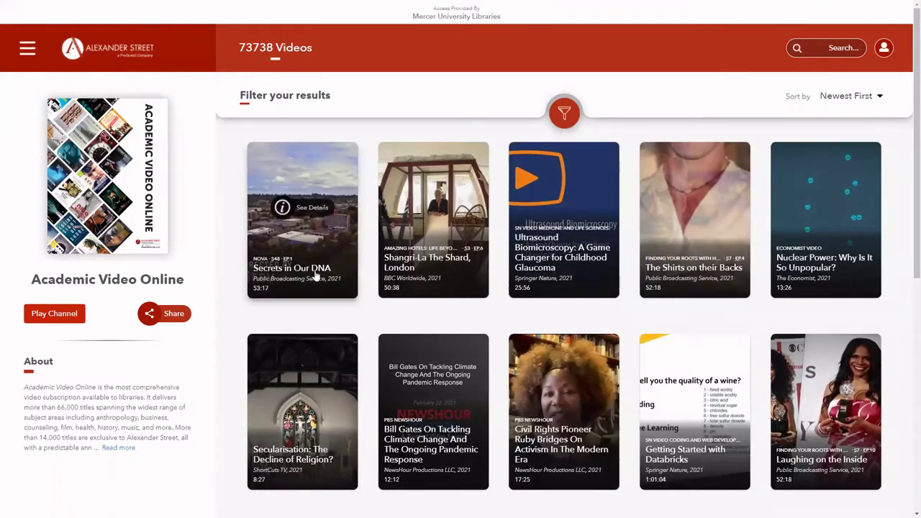
click(562, 111)
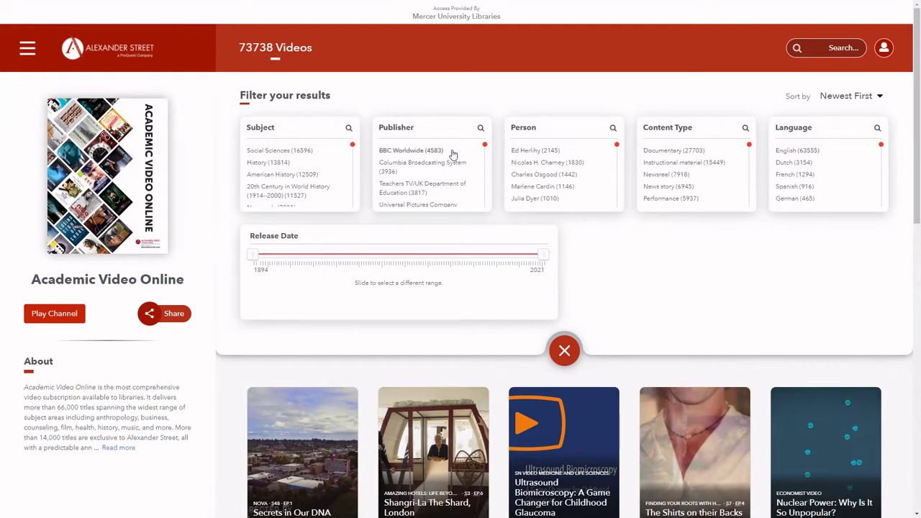
scroll(279, 178, down, 5)
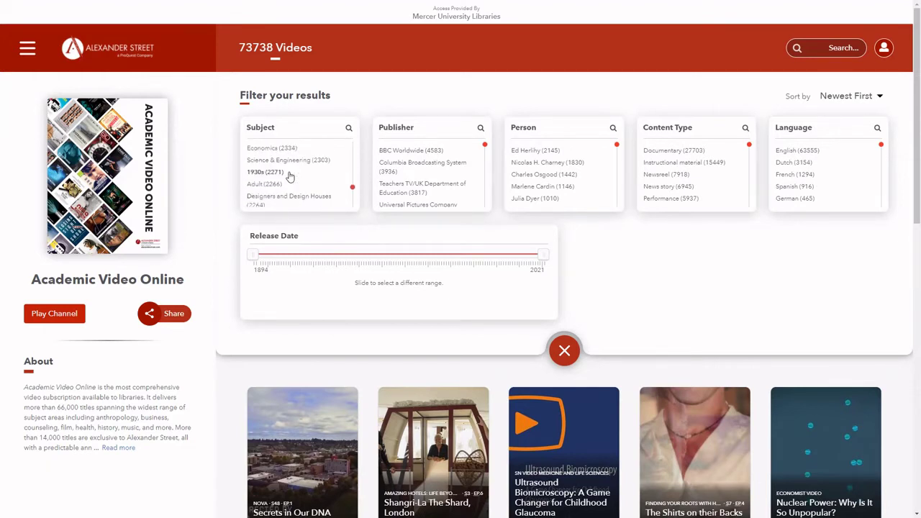
scroll(290, 178, down, 5)
click(292, 194)
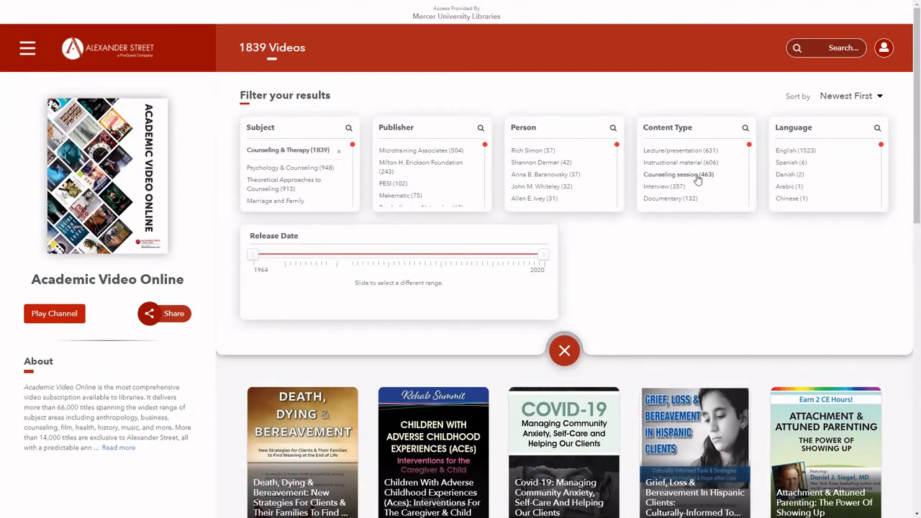
click(696, 177)
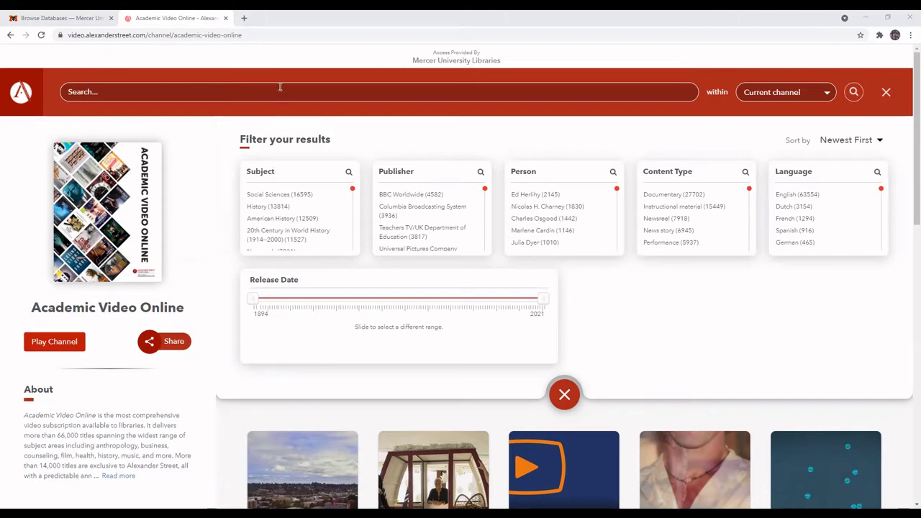
Search the channel for 'Gestalt' and open the Gestalt Therapy video.
text(Gestalt)
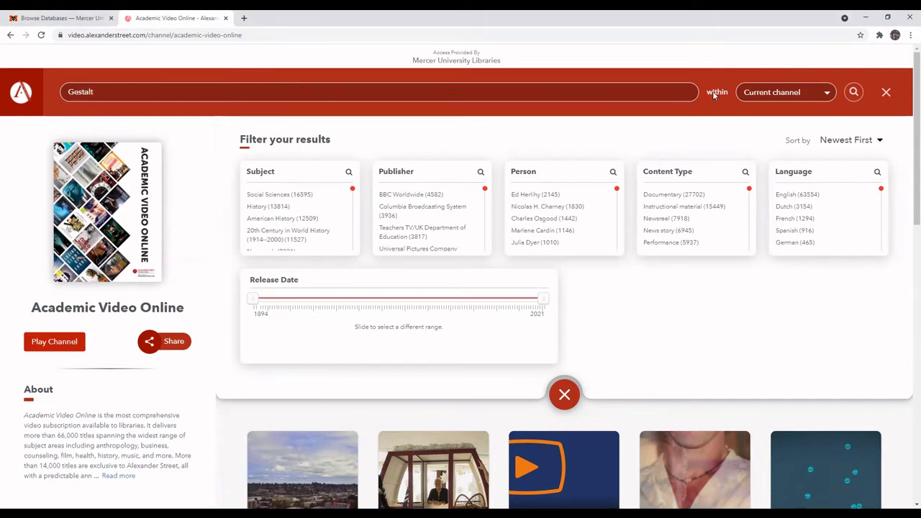
click(854, 92)
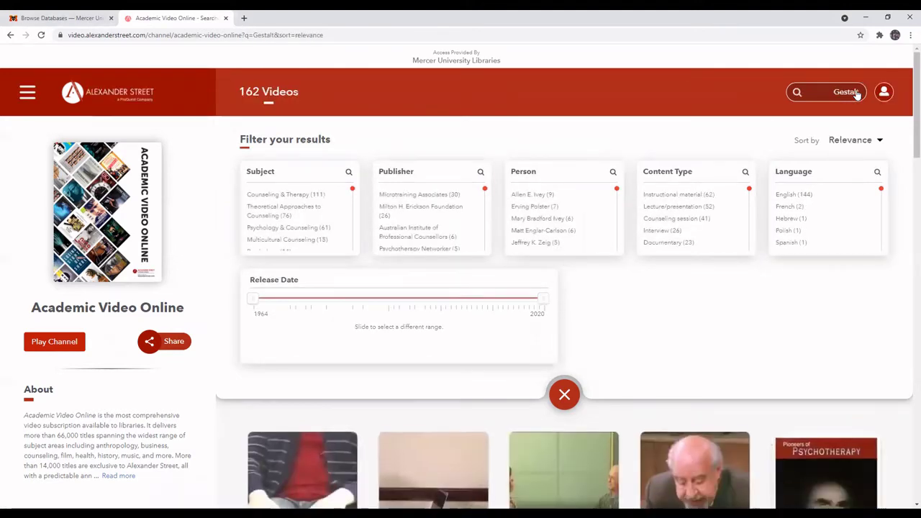
scroll(656, 305, down, 3)
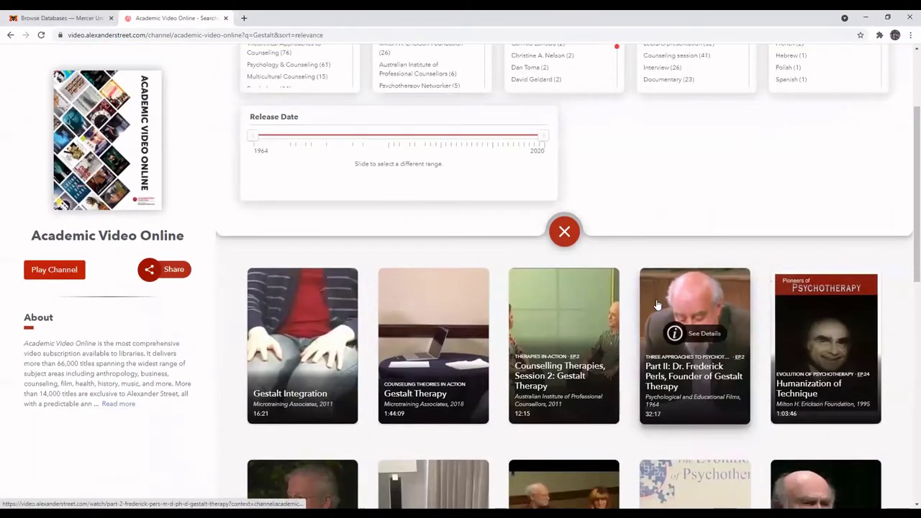
scroll(429, 239, down, 1)
click(429, 238)
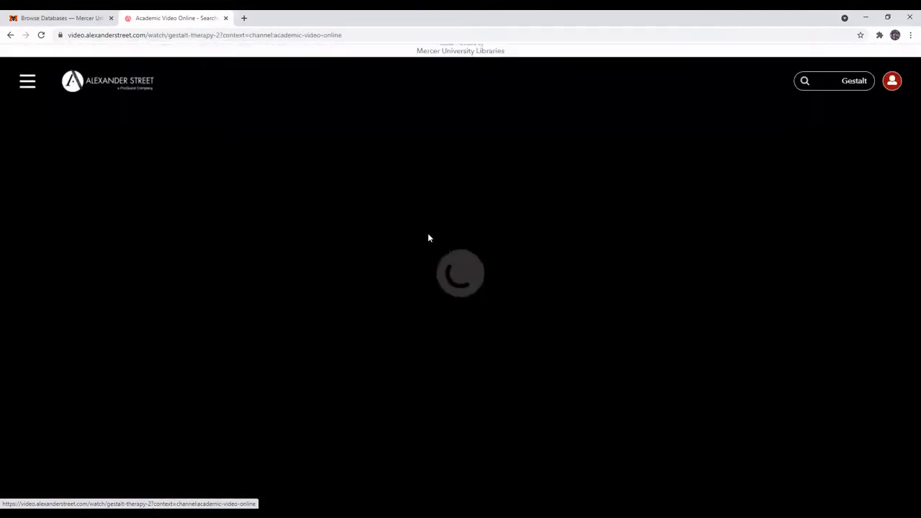
In full screen, pause the video at 0:11 and show its transcript.
key(F11)
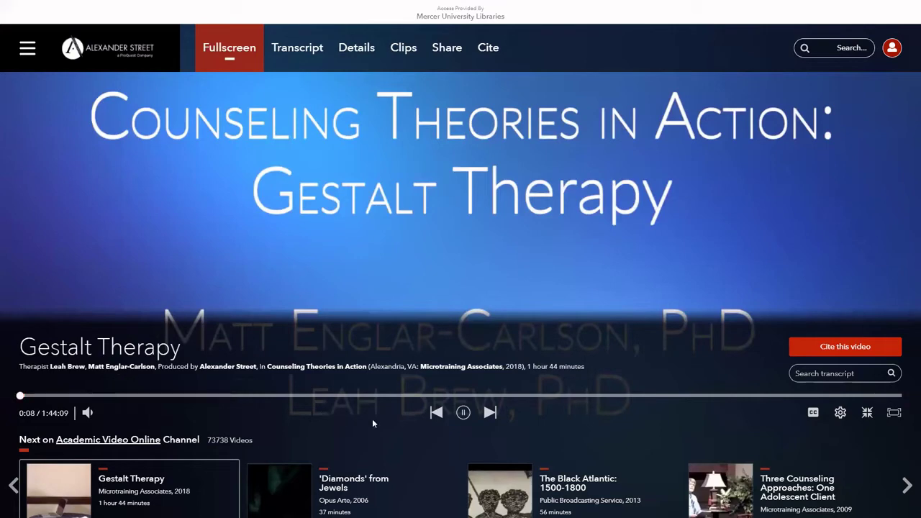
click(465, 413)
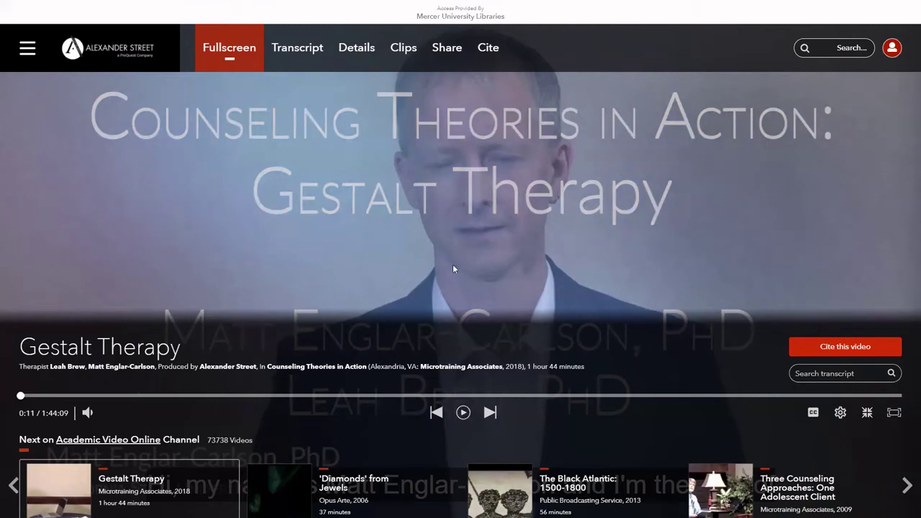
click(298, 50)
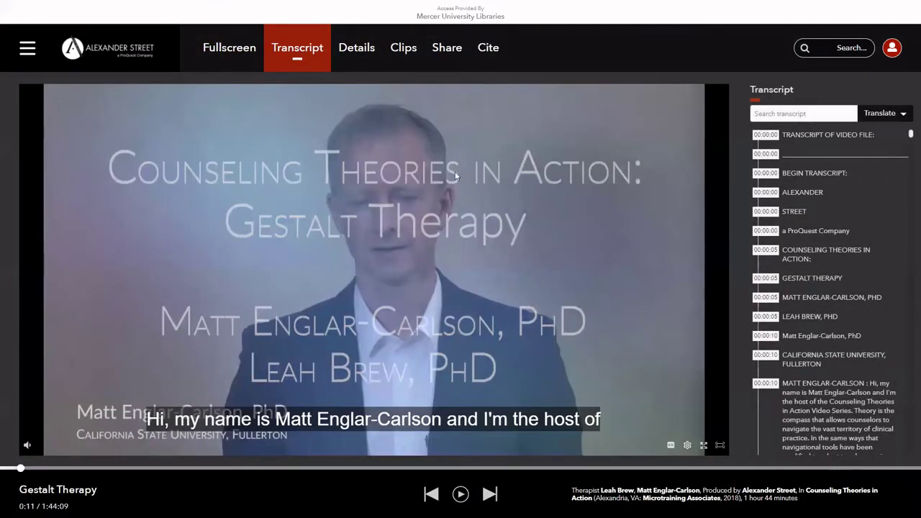
Search the transcript for 'cultu' and jump to the second match.
click(804, 118)
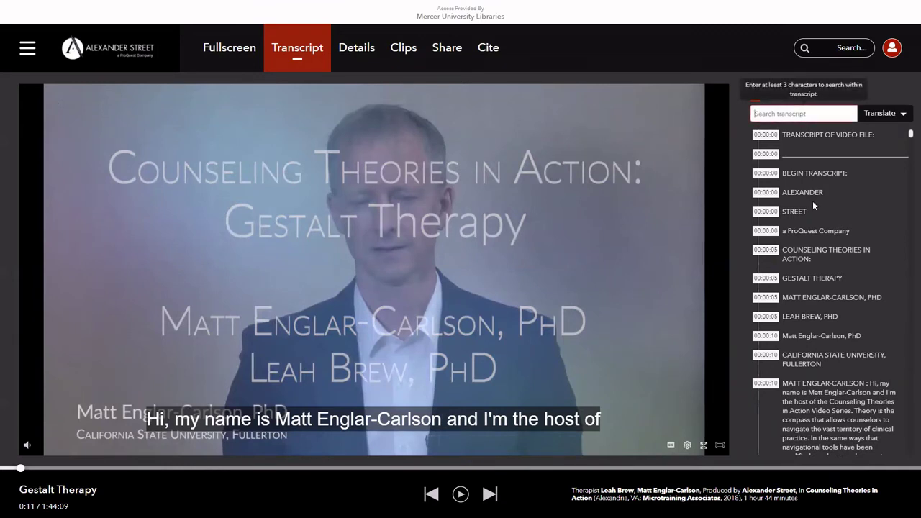
text(cultur)
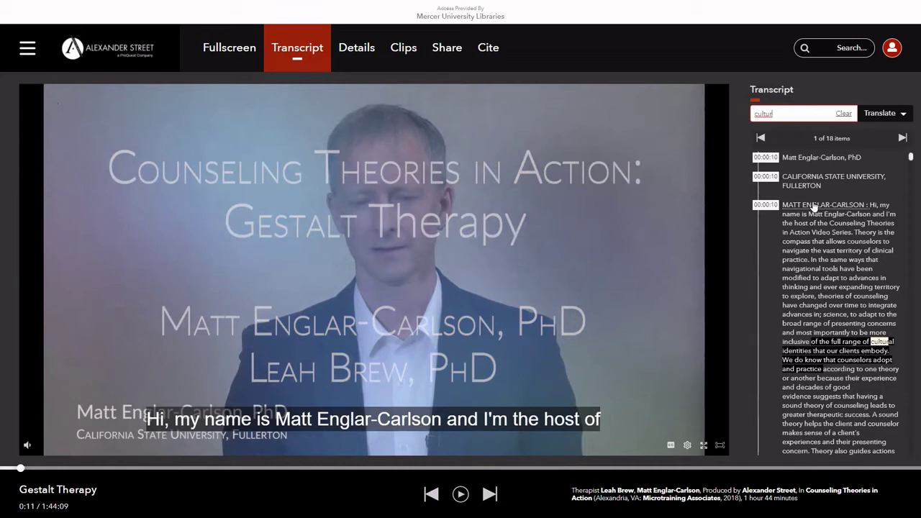
scroll(814, 206, up, 1)
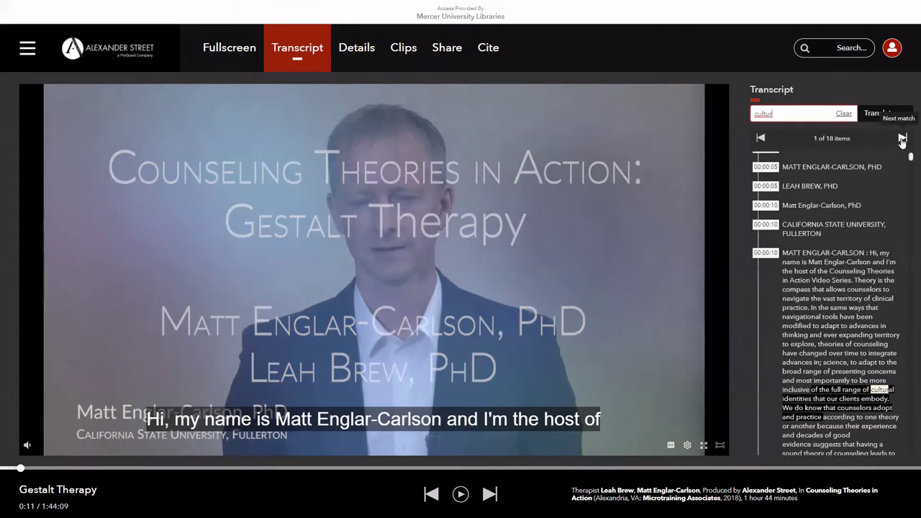
click(903, 139)
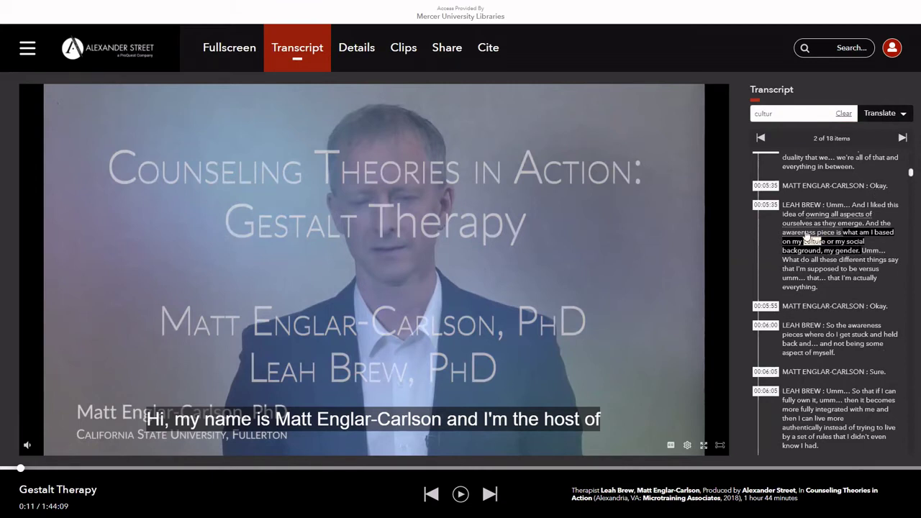
Play from that transcript sentence, pause at 5:43, and show the account options.
click(806, 237)
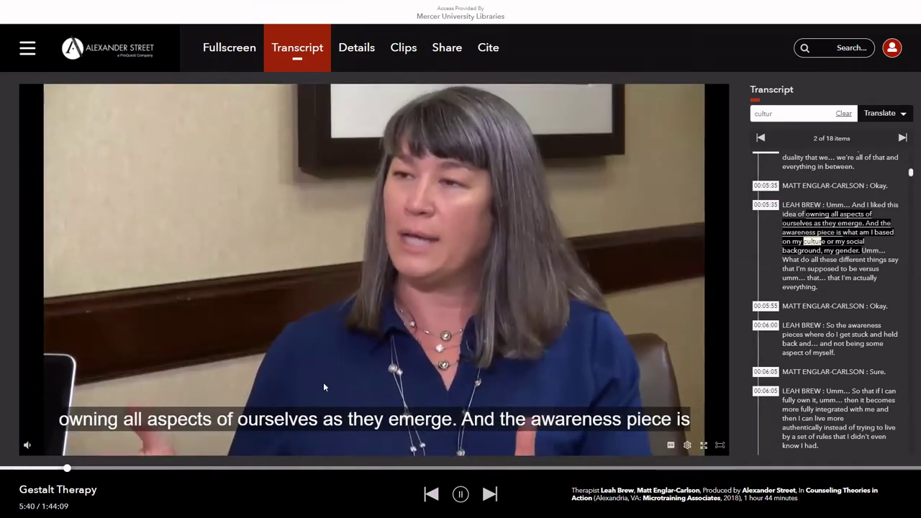
click(461, 496)
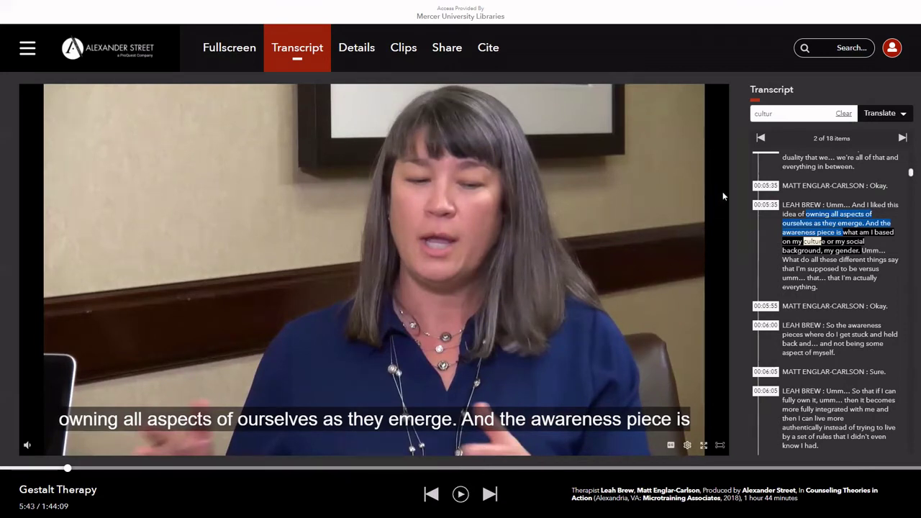
click(891, 48)
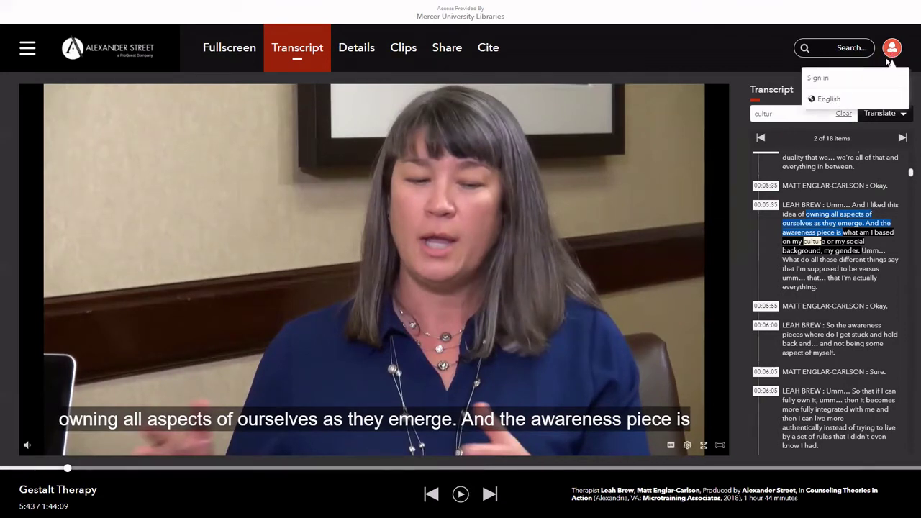
Sign in to the personal account using the suggested e-mail and the account password.
click(883, 80)
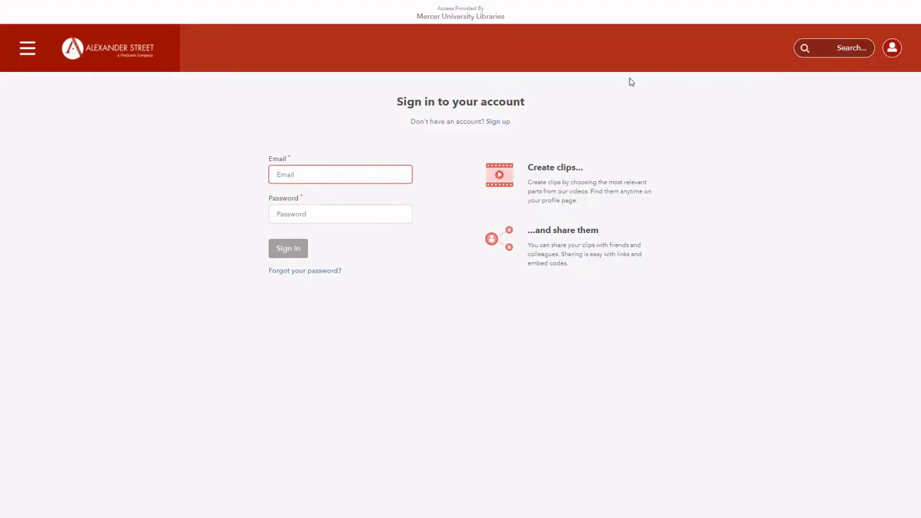
click(498, 122)
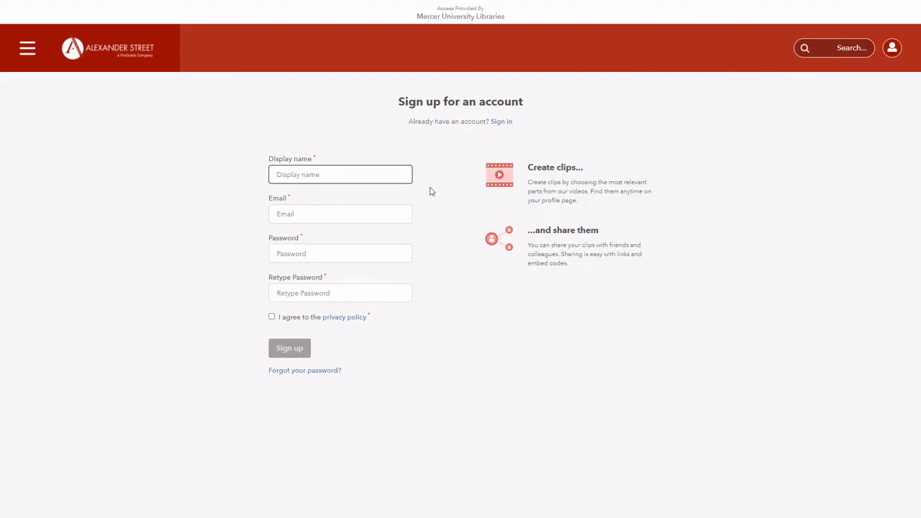
click(502, 124)
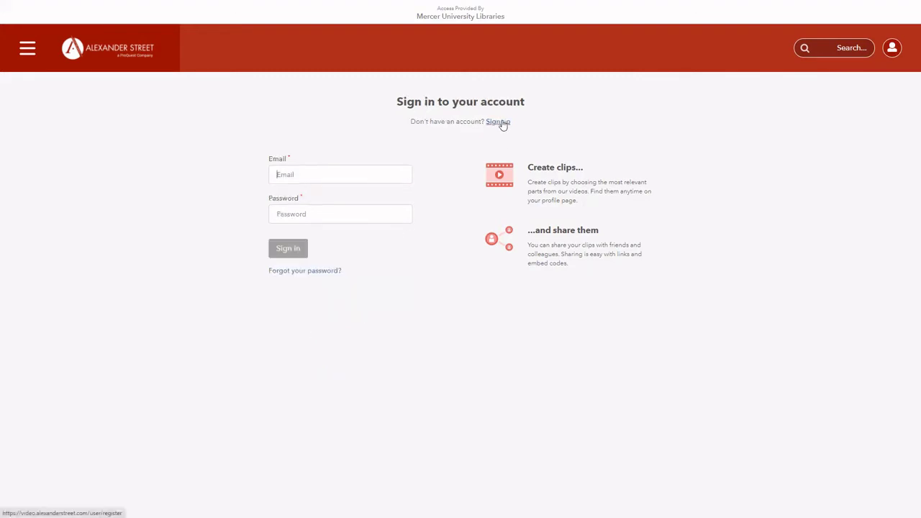
click(376, 167)
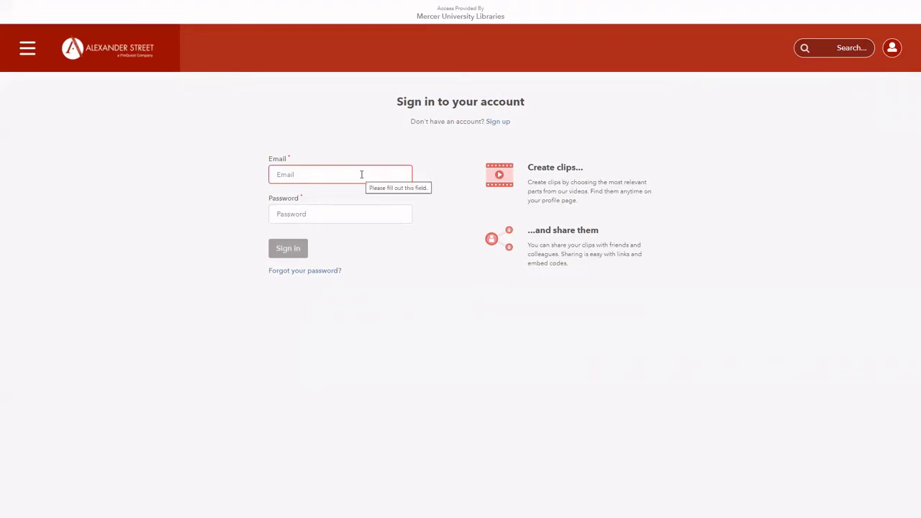
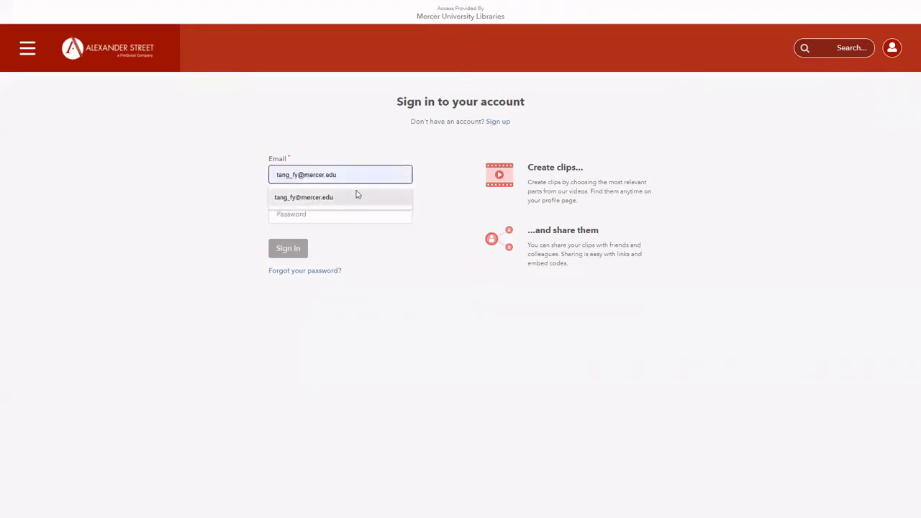
click(356, 194)
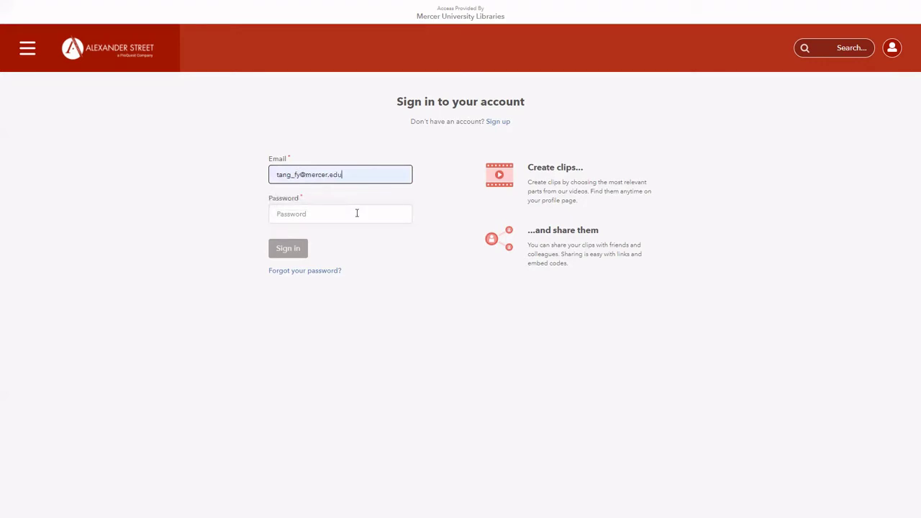
click(356, 213)
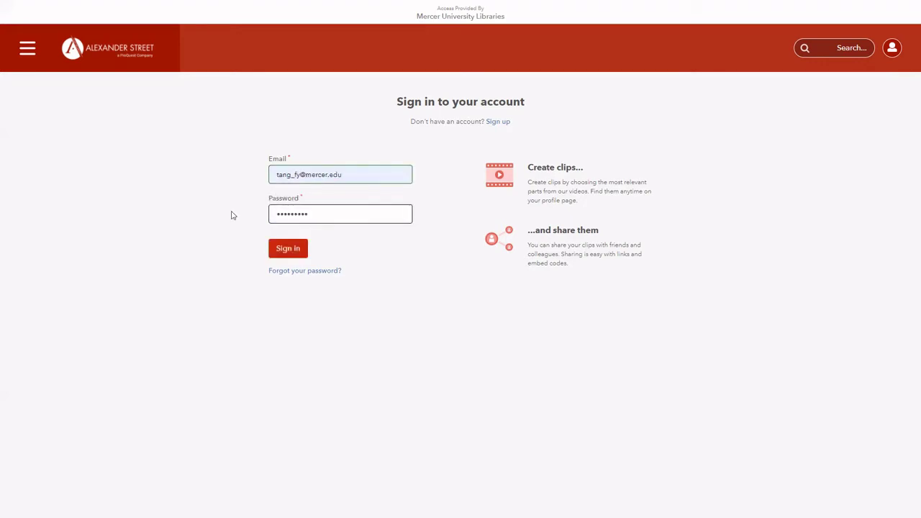
click(293, 249)
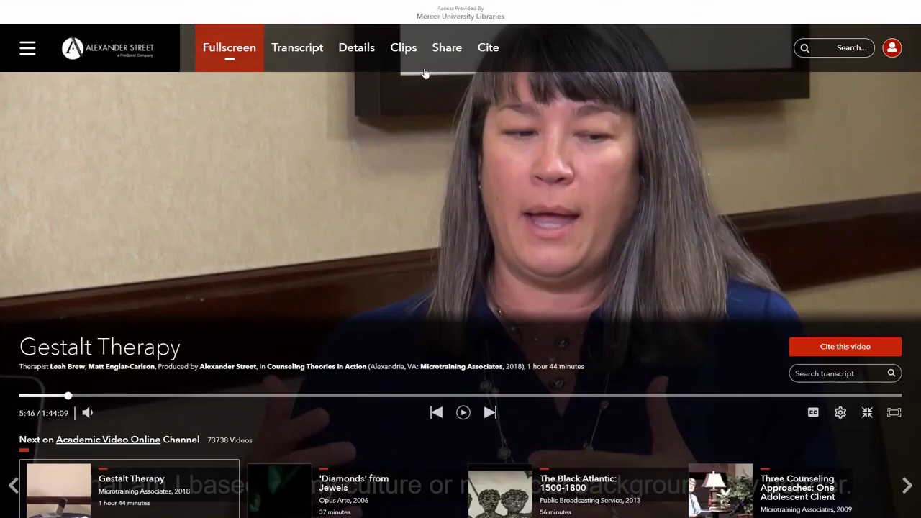
Create a new clip spanning 19:05 to 32:29 and view its visibility choices.
click(405, 54)
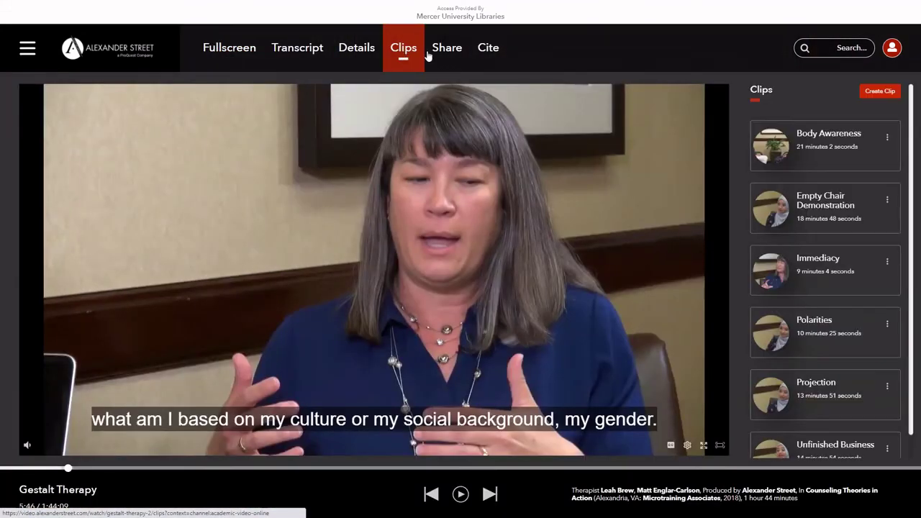
click(880, 91)
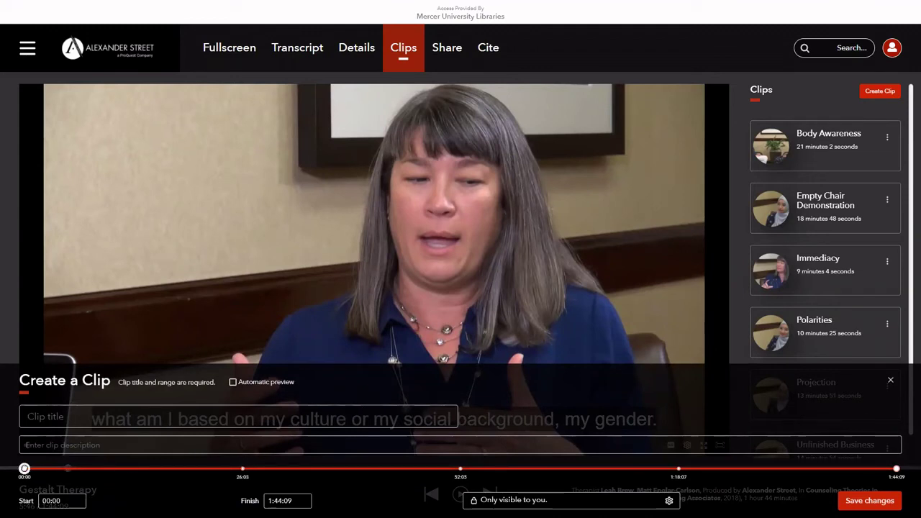
drag(24, 469, 200, 468)
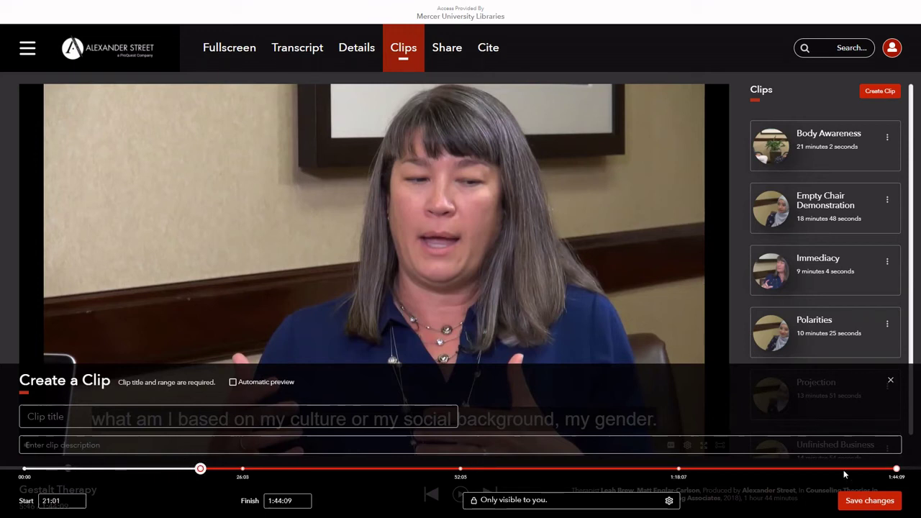
drag(896, 469, 292, 469)
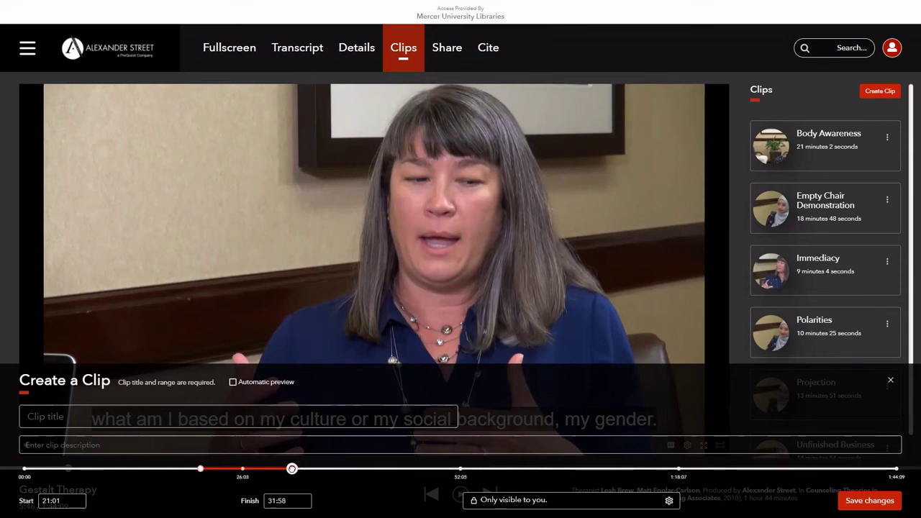
click(669, 500)
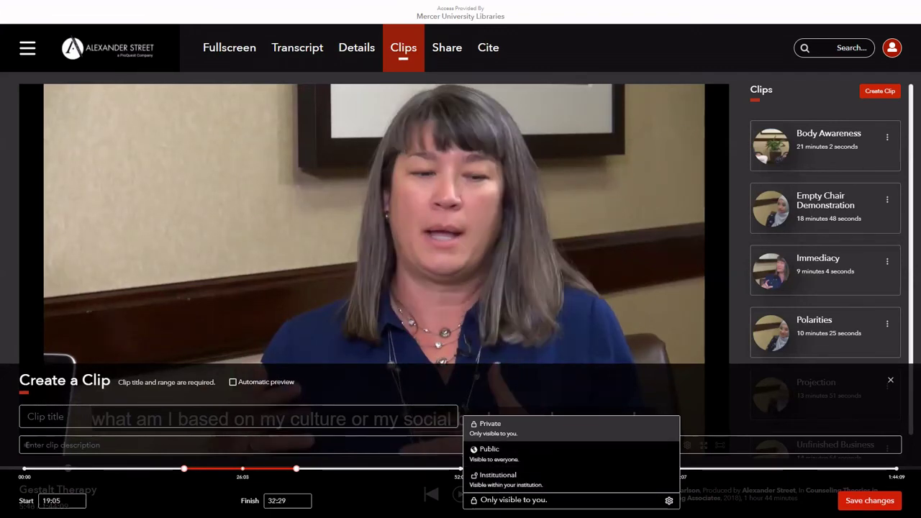
Enter 'Cultural influence' as the clip title.
click(425, 416)
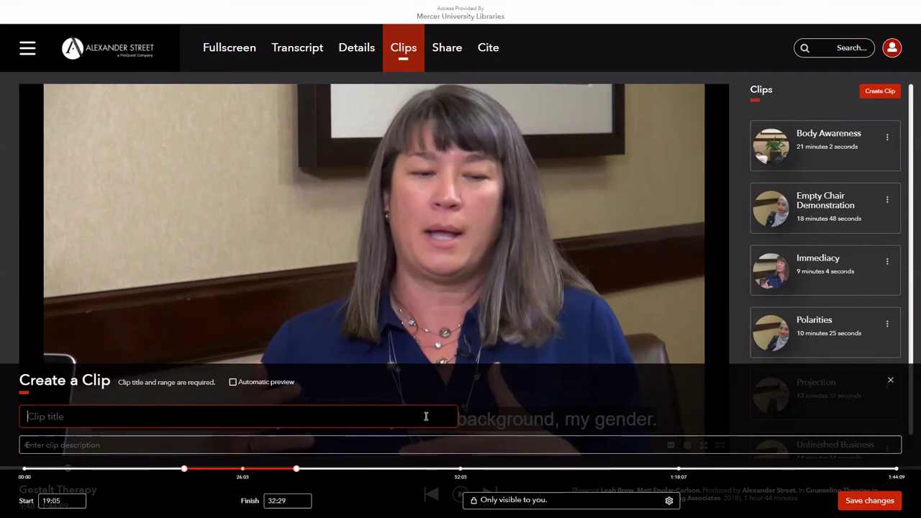
text(Cul)
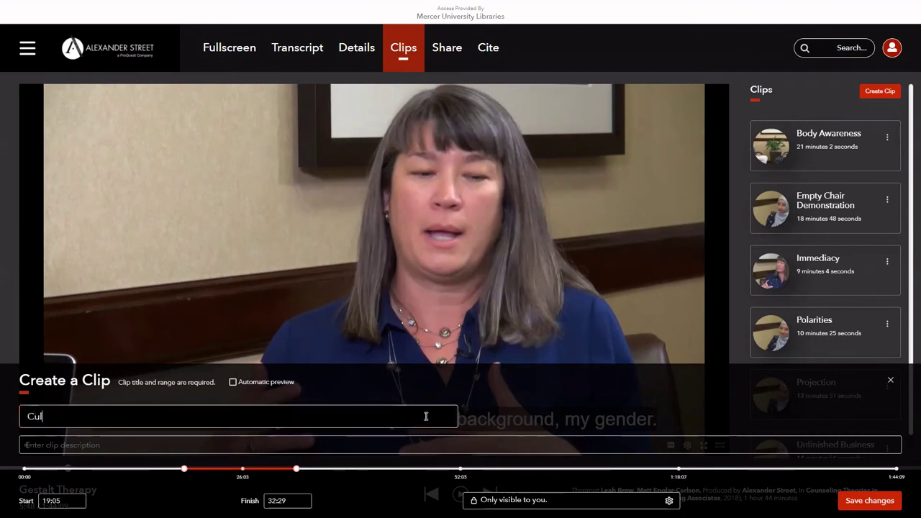
text(tural infl)
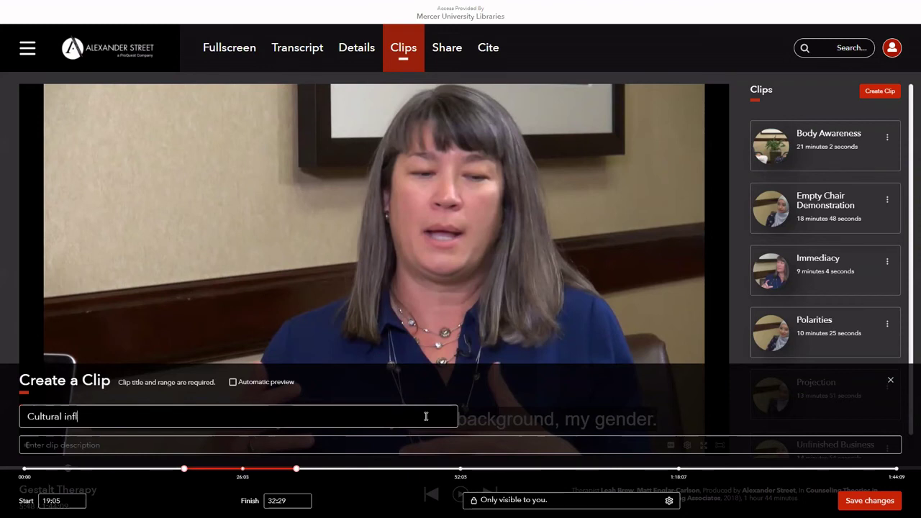
text(uences)
Save the new 'Cultural influences' clip.
click(875, 502)
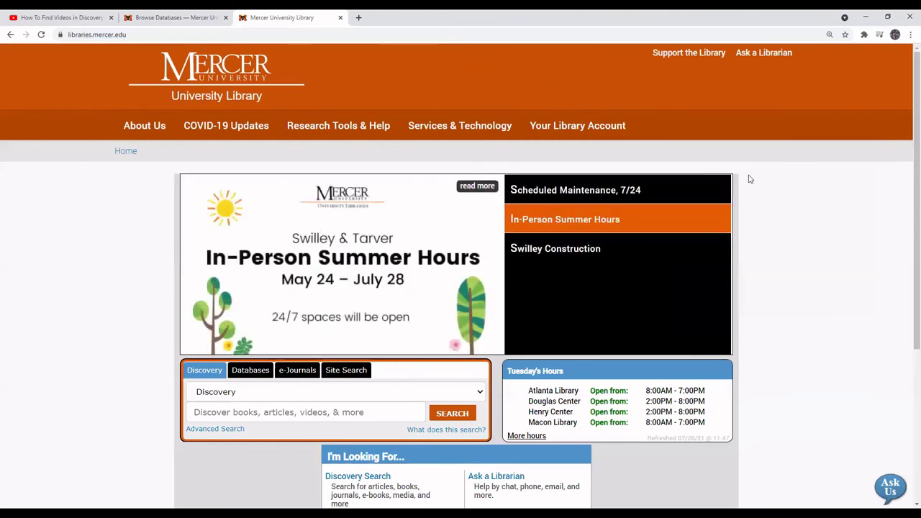
Go to Mercer Library's Ask a Librarian page and review its options down to Call a Librarian.
click(784, 58)
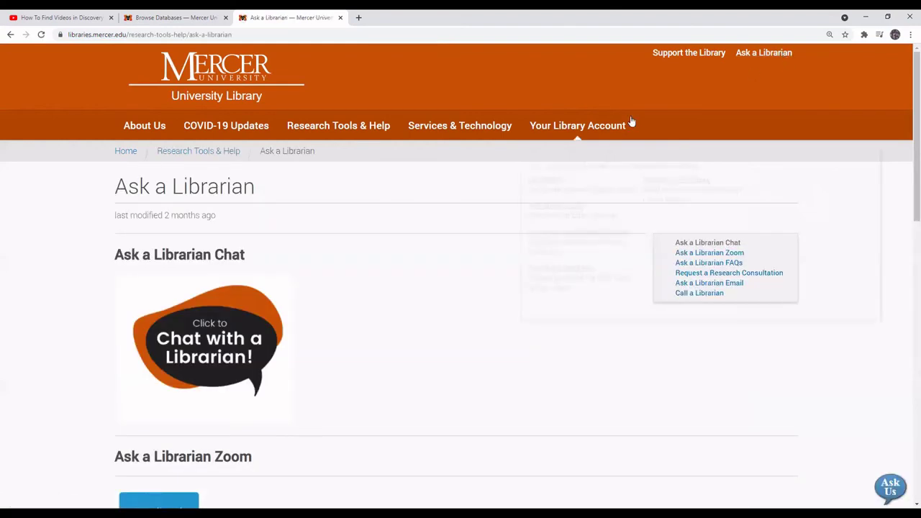
scroll(341, 296, down, 1)
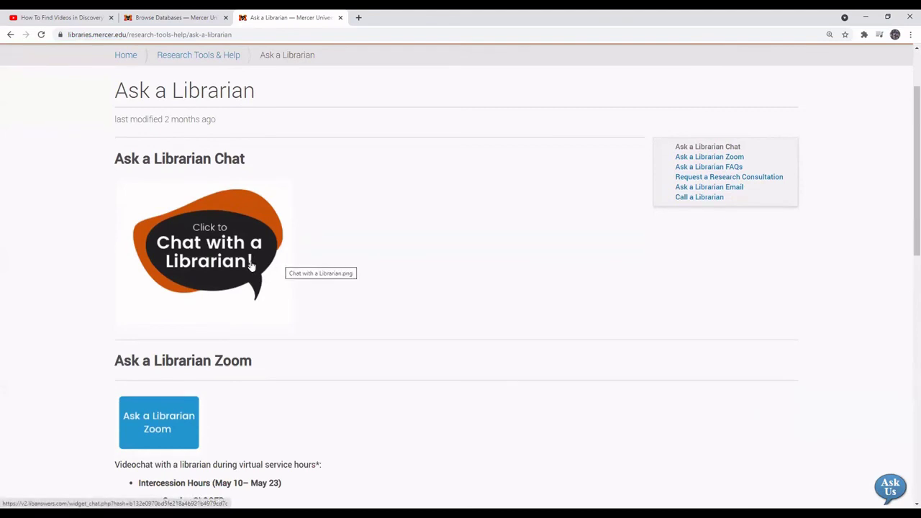
scroll(251, 262, down, 3)
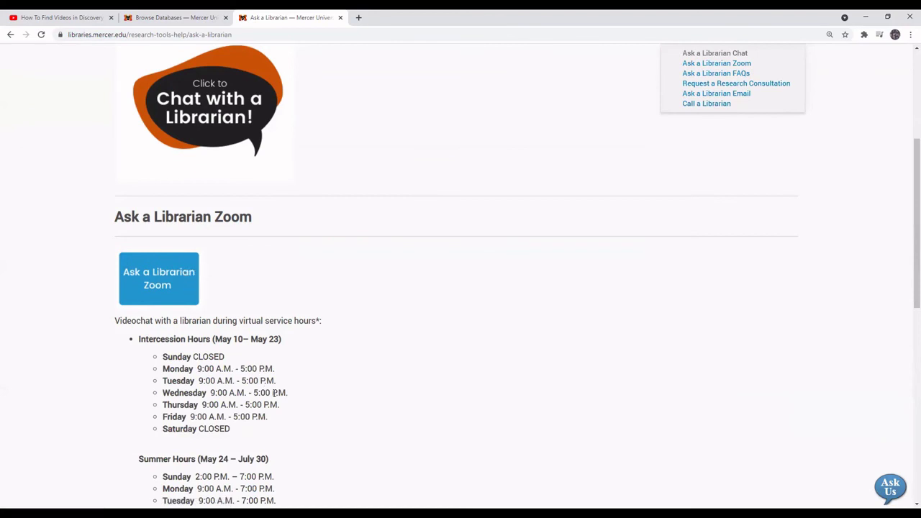
scroll(274, 392, down, 2)
scroll(274, 395, down, 2)
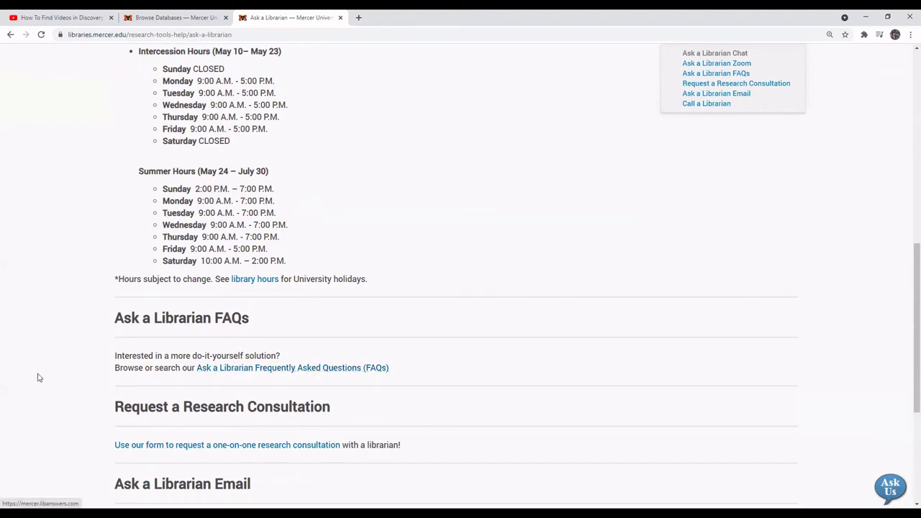
scroll(362, 325, down, 3)
scroll(362, 327, down, 1)
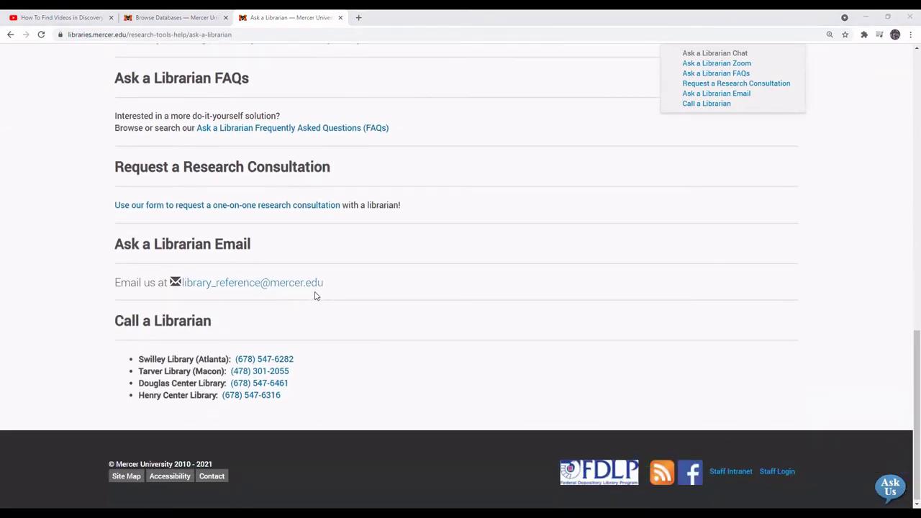